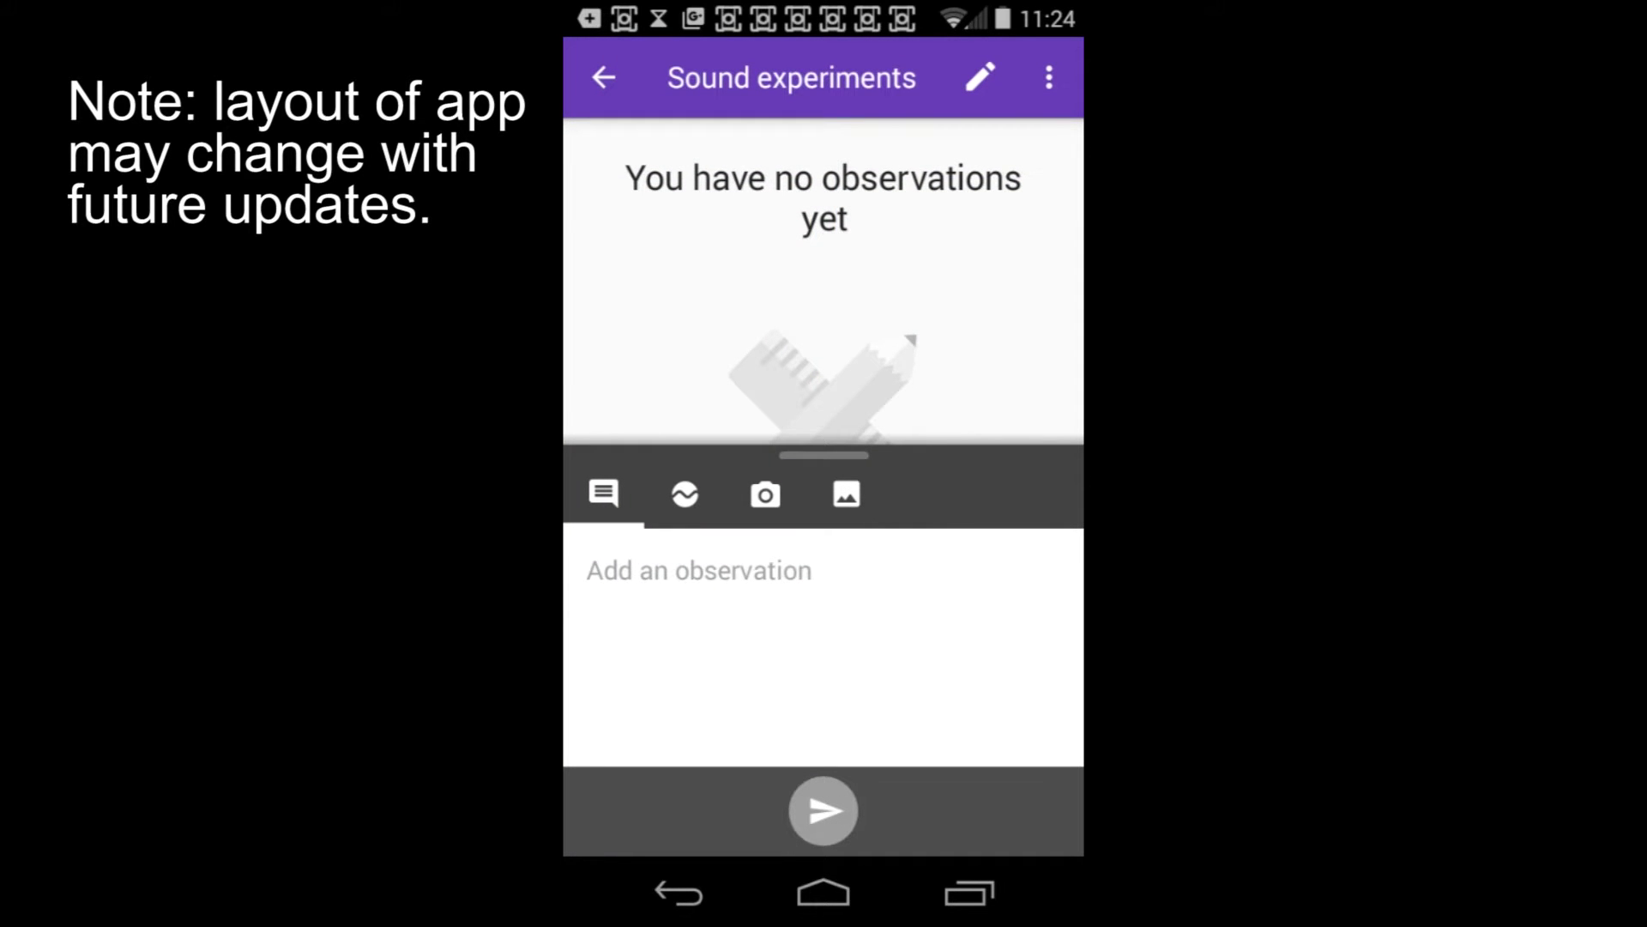
- Expand the observation panel to full screen and show the live Ambient light (lux) sensor card
{"action": "left_click_drag", "start_coordinate": [958, 515], "coordinate": [961, 113]}
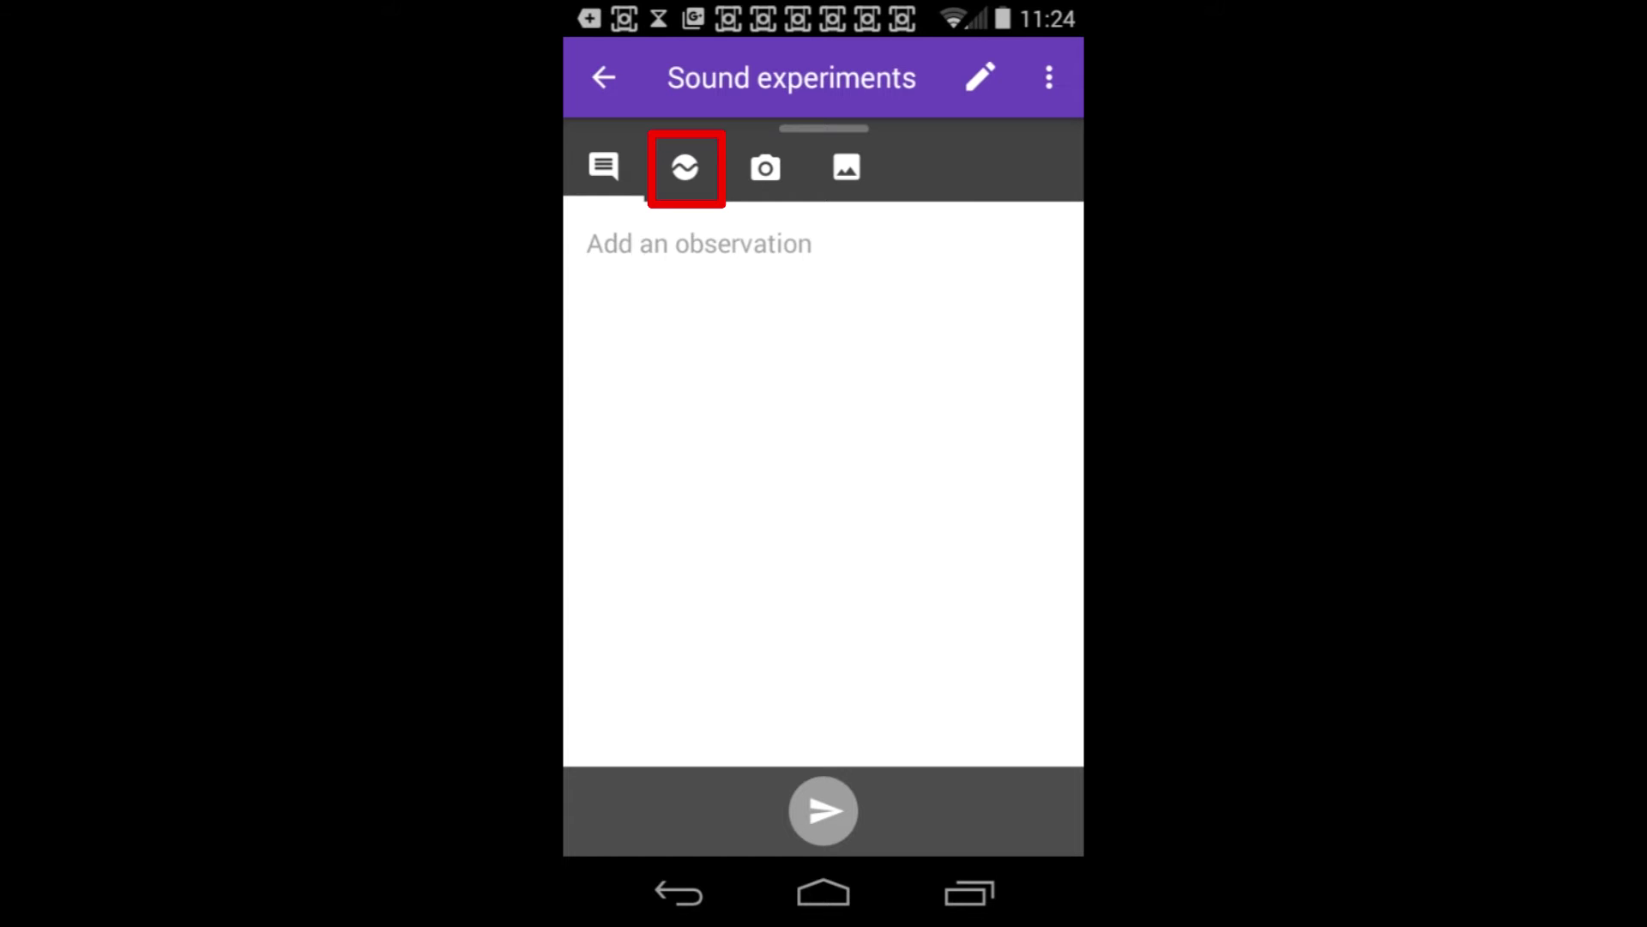
{"action": "left_click", "coordinate": [688, 174]}
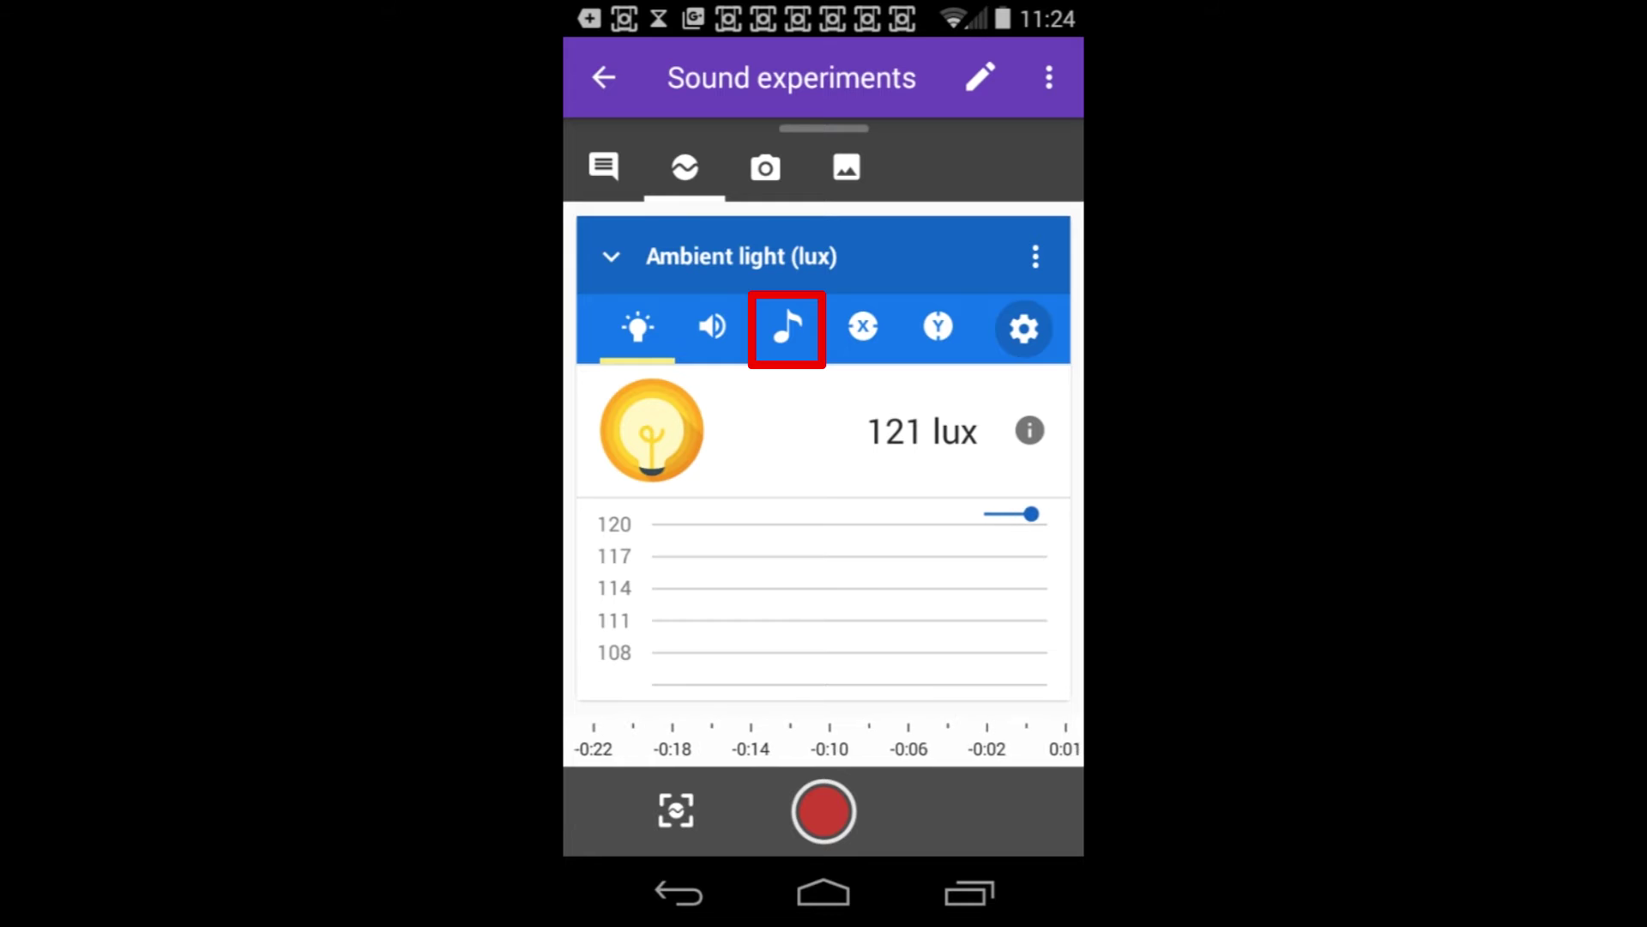
- Select the Pitch (Hz) sensor so the card shows a live frequency, note and graph
{"action": "left_click", "coordinate": [787, 328]}
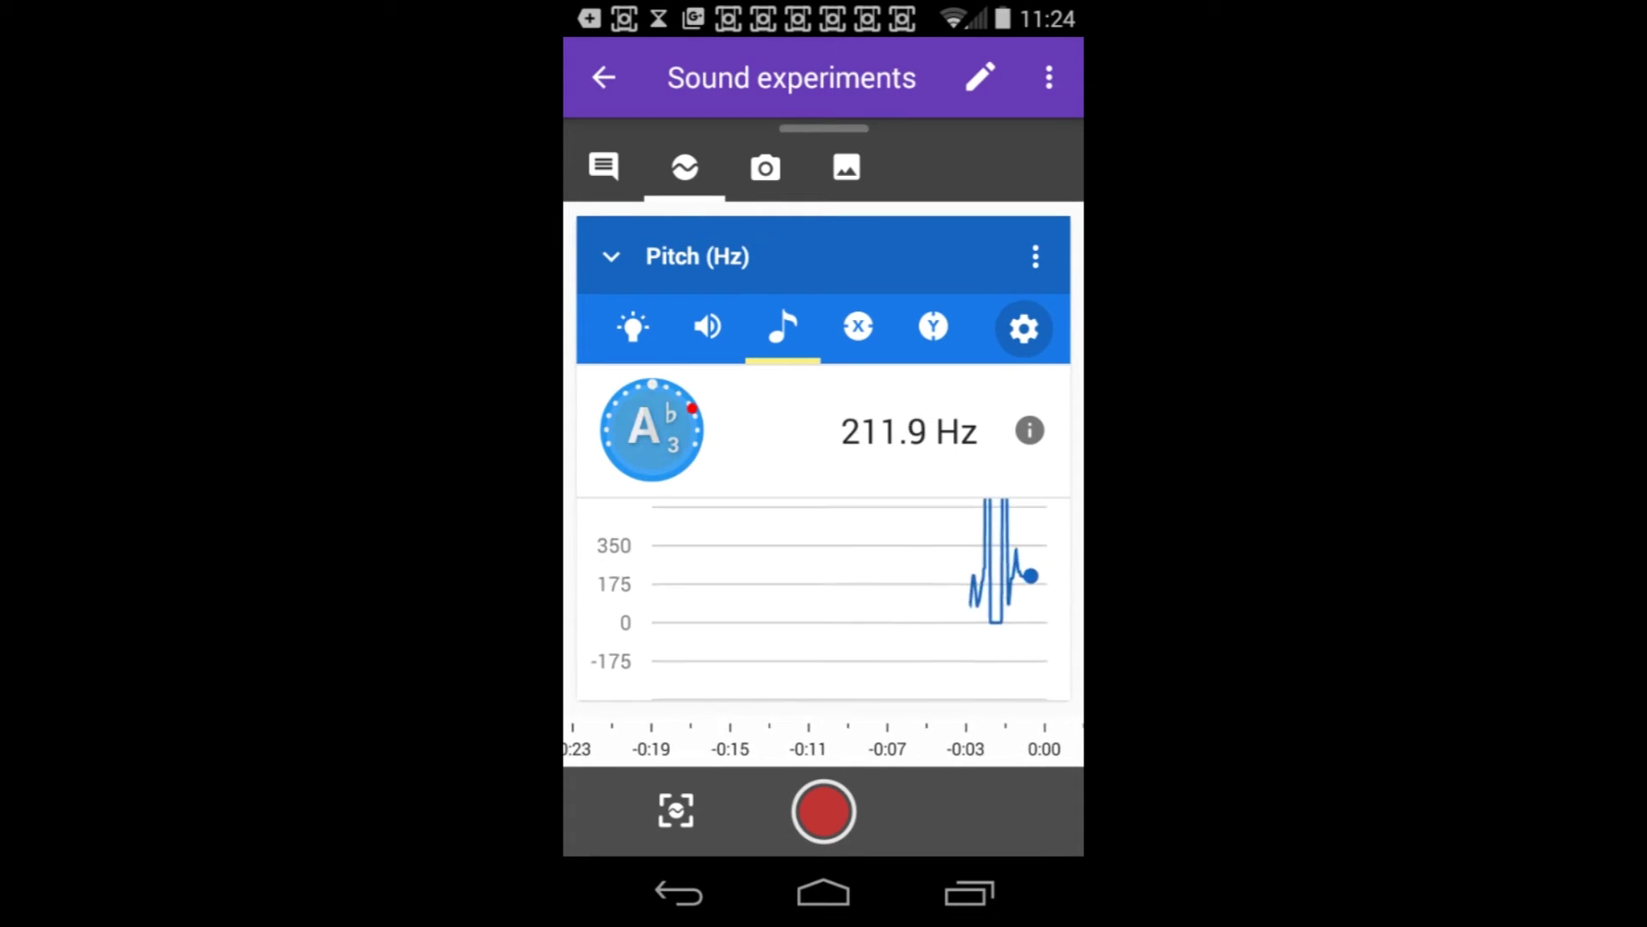
{"action": "left_click_drag", "start_coordinate": [901, 343], "coordinate": [678, 357]}
{"action": "left_click_drag", "start_coordinate": [808, 342], "coordinate": [893, 338]}
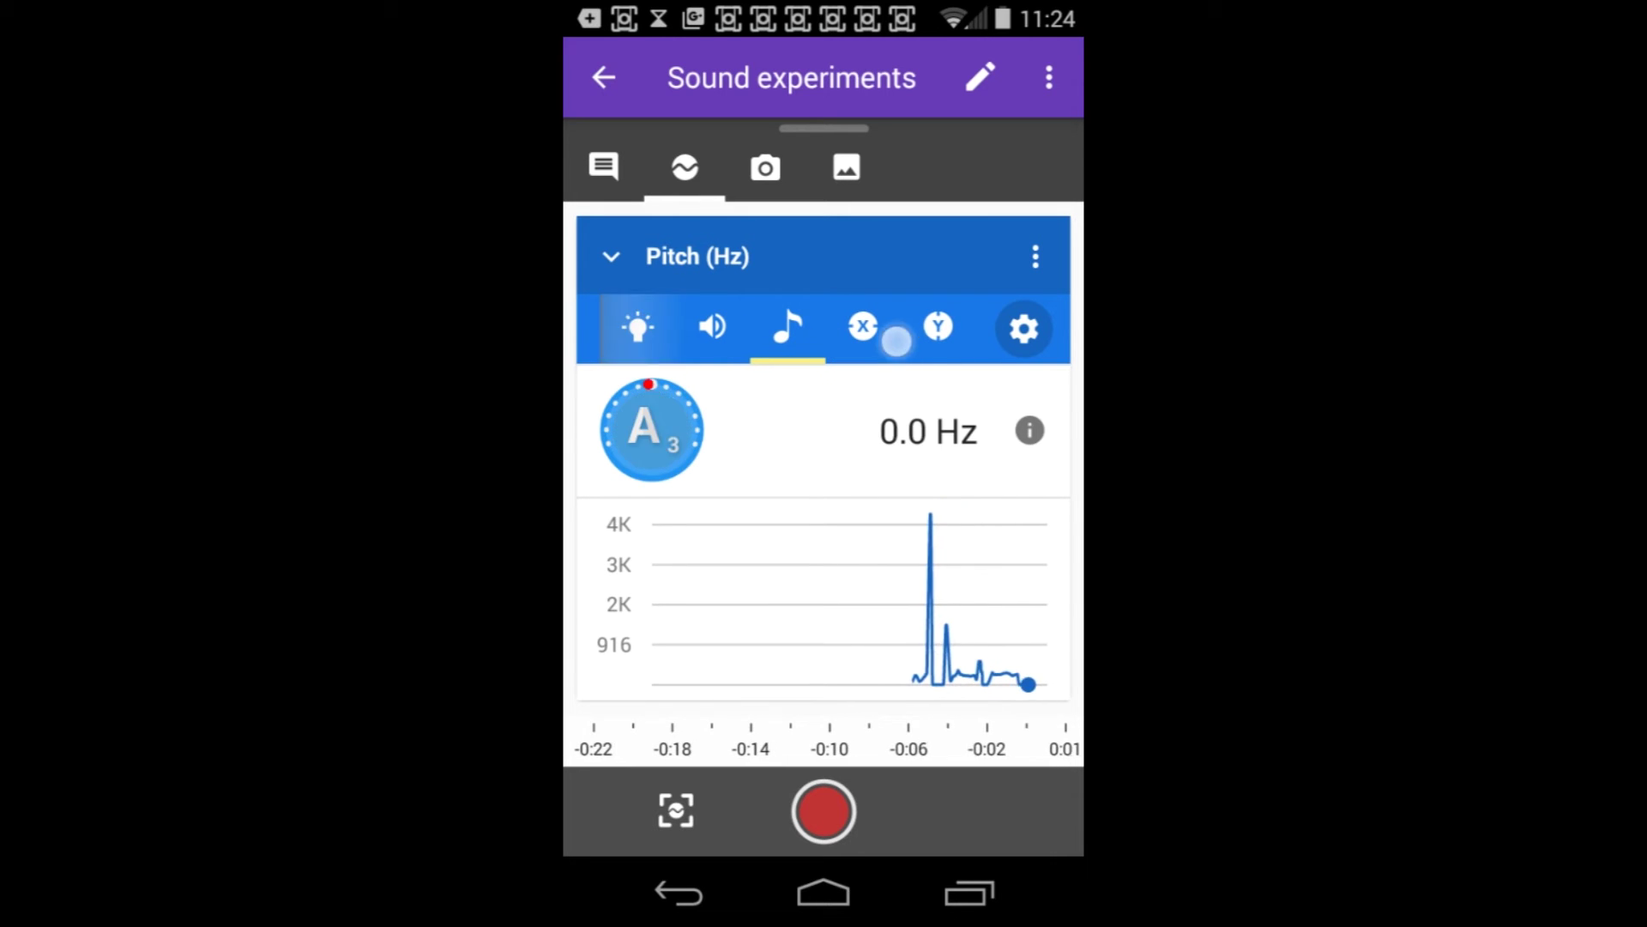